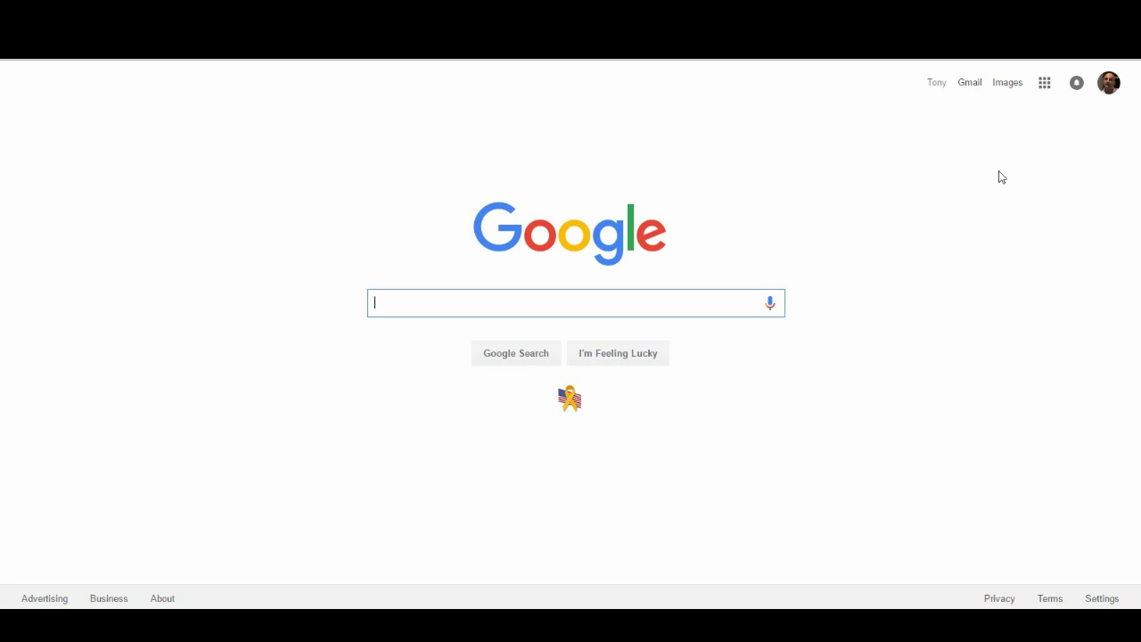
- Open the Google apps panel from the Google homepage's top-right grid icon
click(1044, 85)
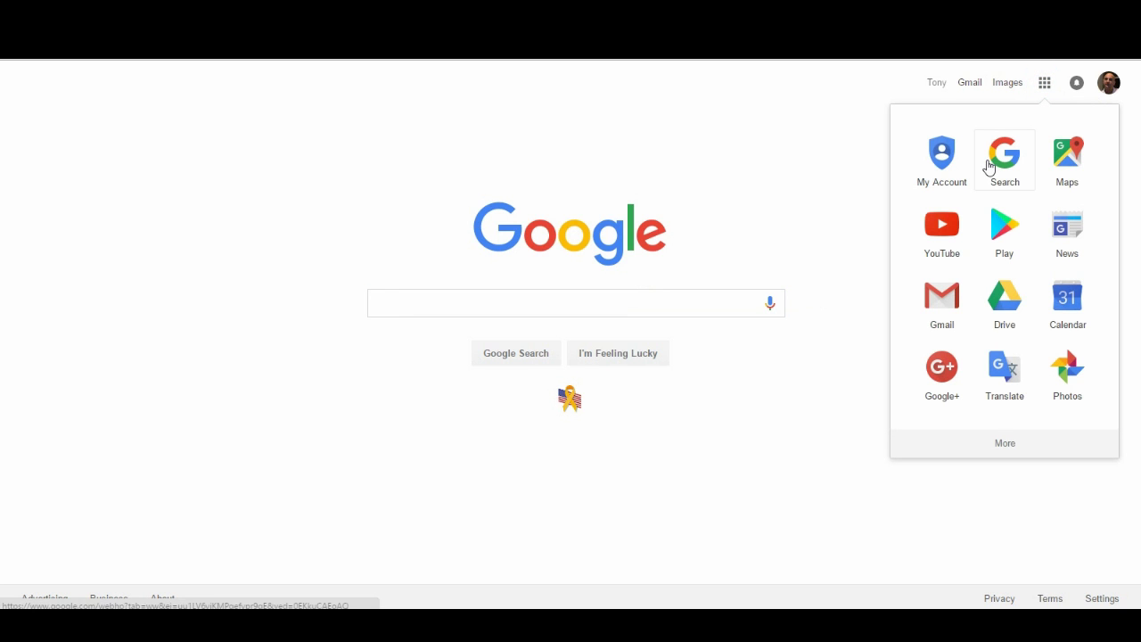
- Launch Google News from the apps panel and browse the U.S. Top Stories page
click(1067, 239)
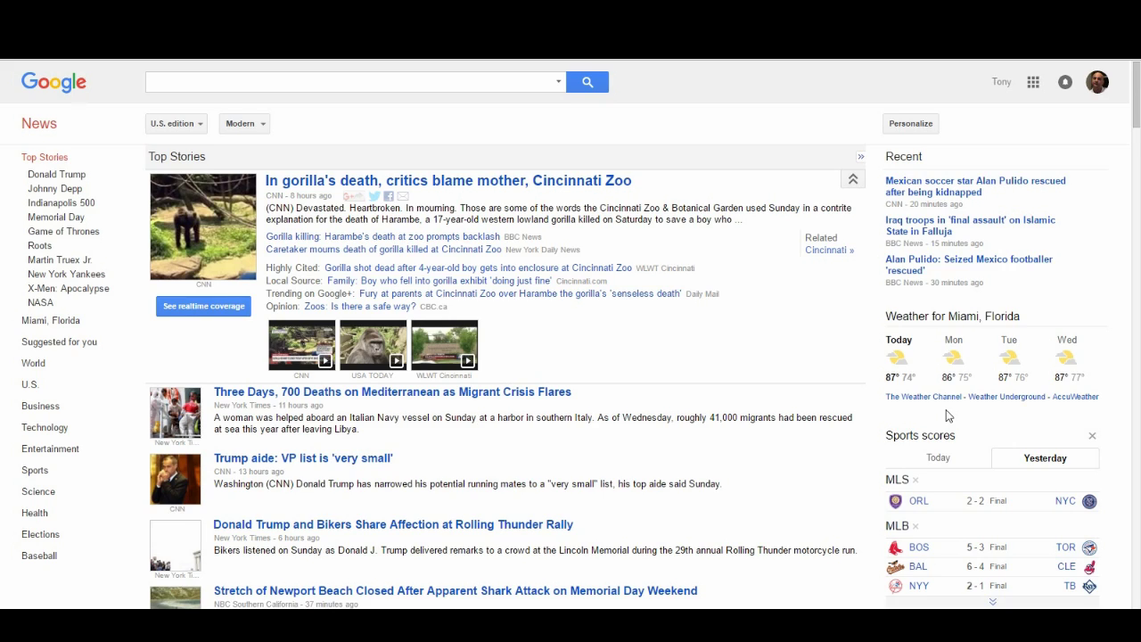
scroll(947, 416, down, 3)
scroll(947, 415, up, 3)
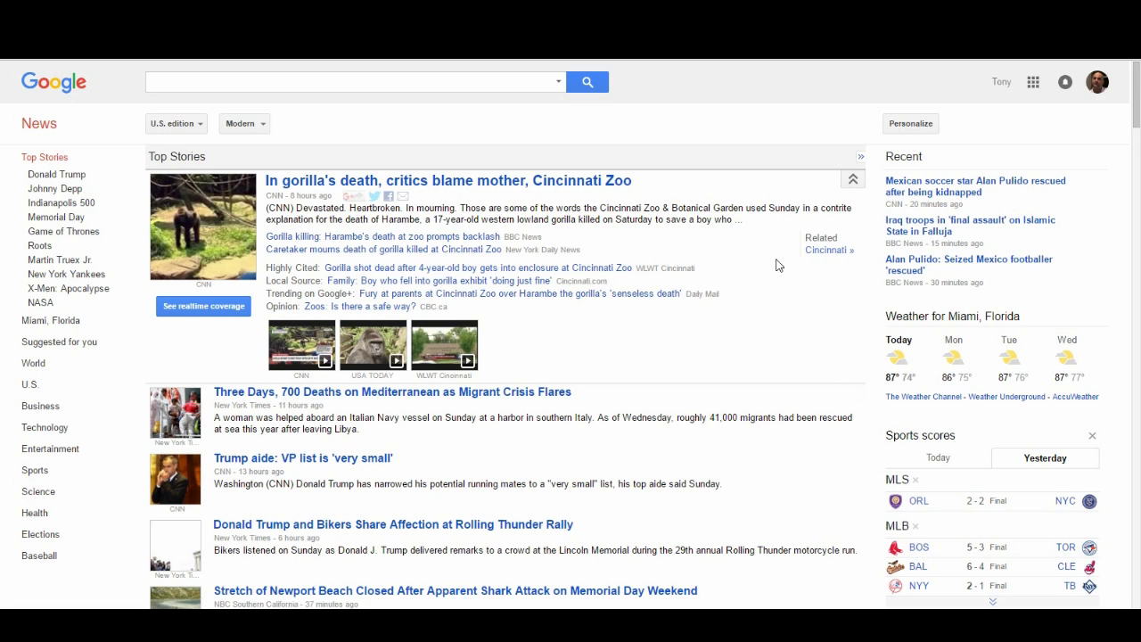
- Add 'Basketball' as a custom news topic in the Personalize settings
click(903, 124)
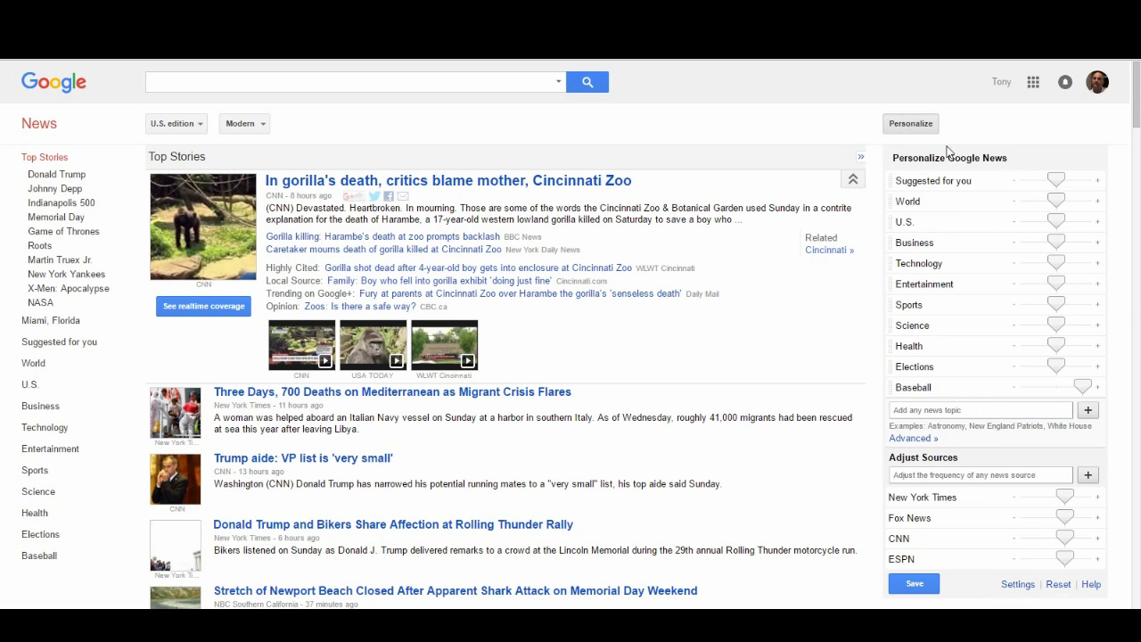
drag(1138, 128, 1138, 134)
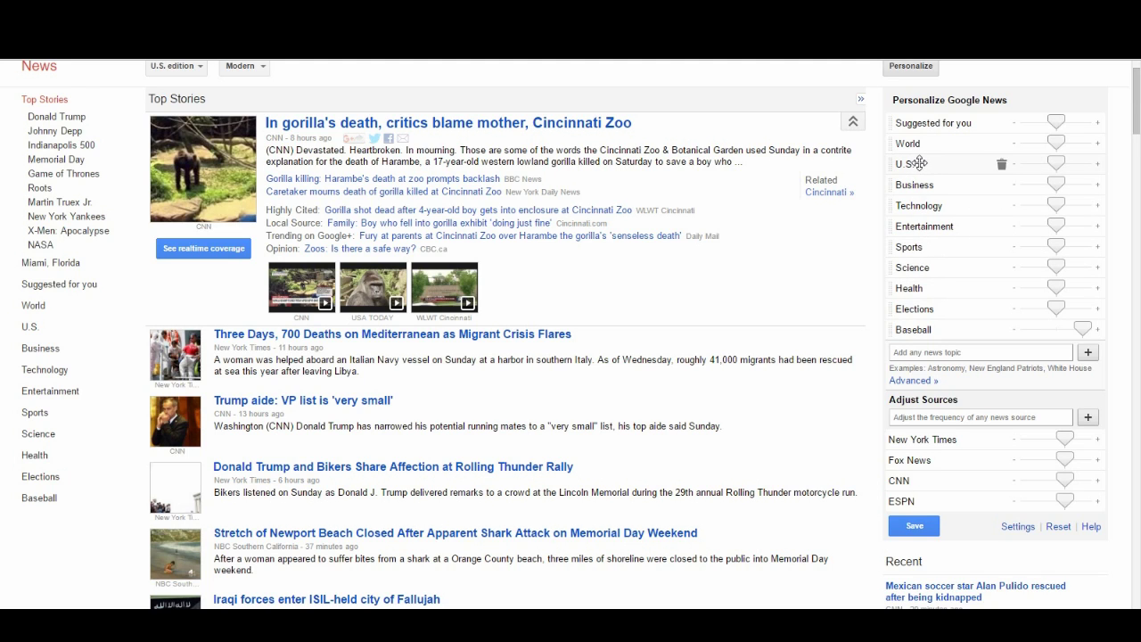
click(928, 354)
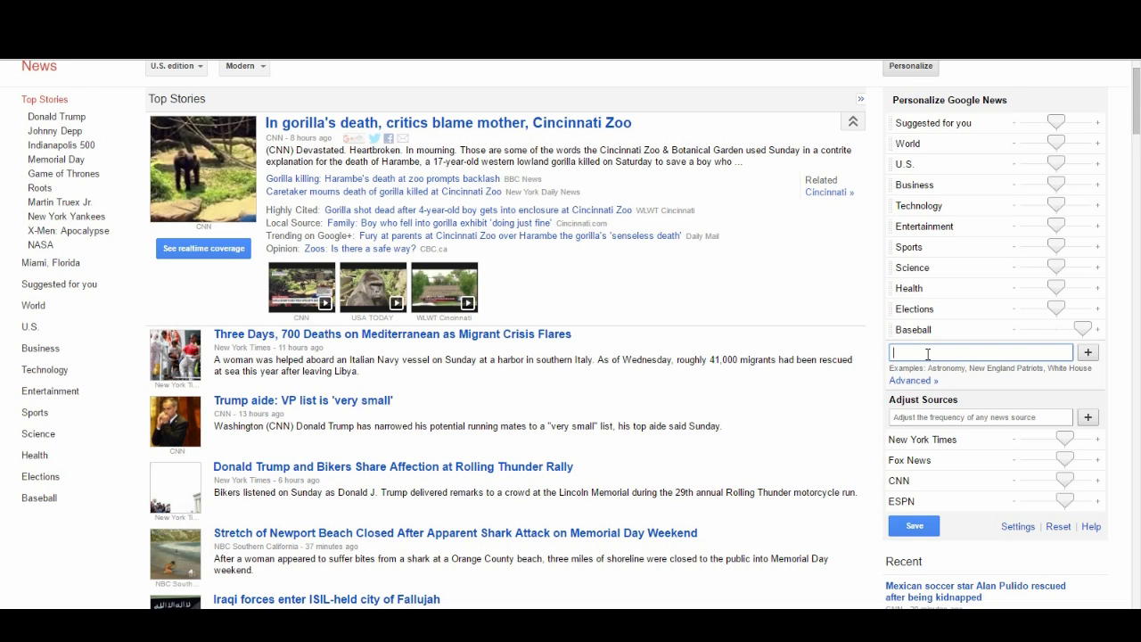
text(Bask)
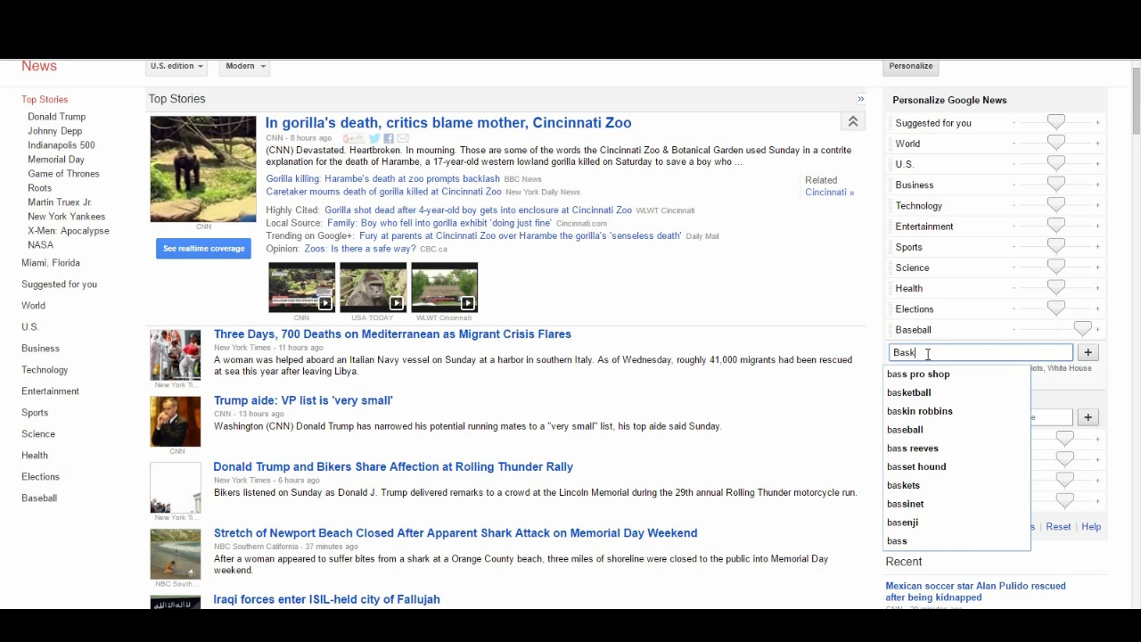
text(etball)
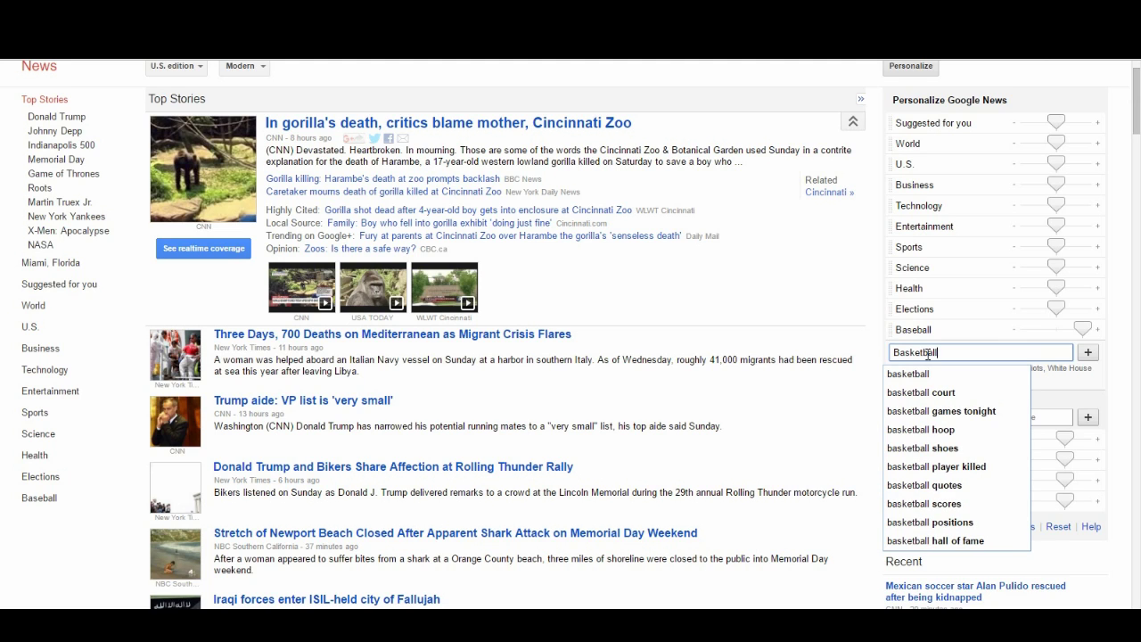
key(Return)
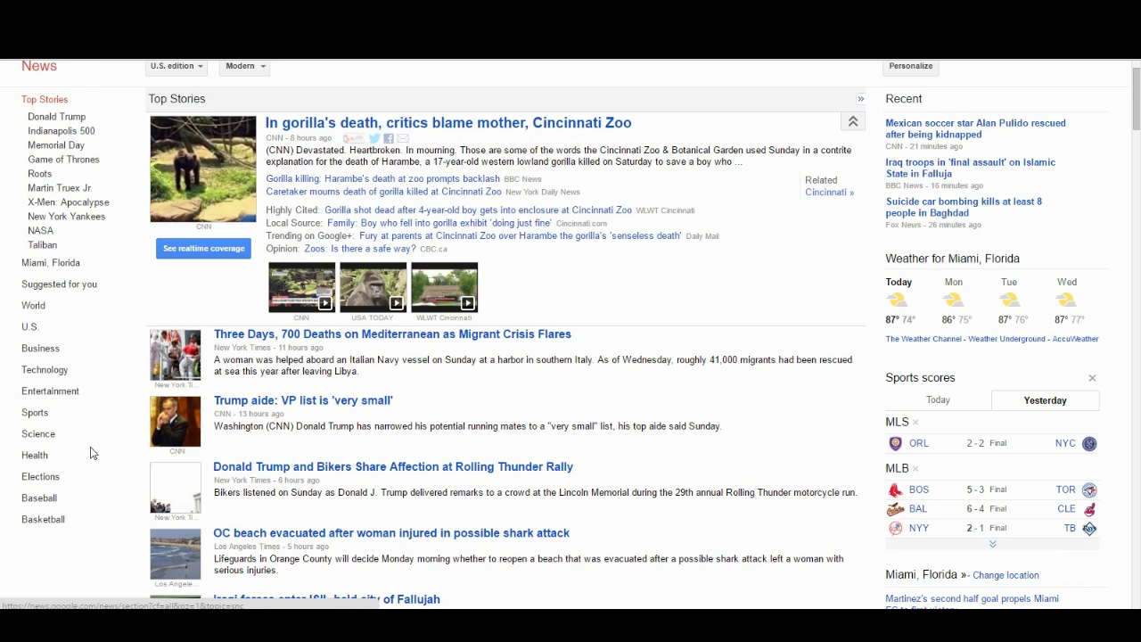
- Open the Basketball section from the sidebar and scroll through its stories
click(48, 525)
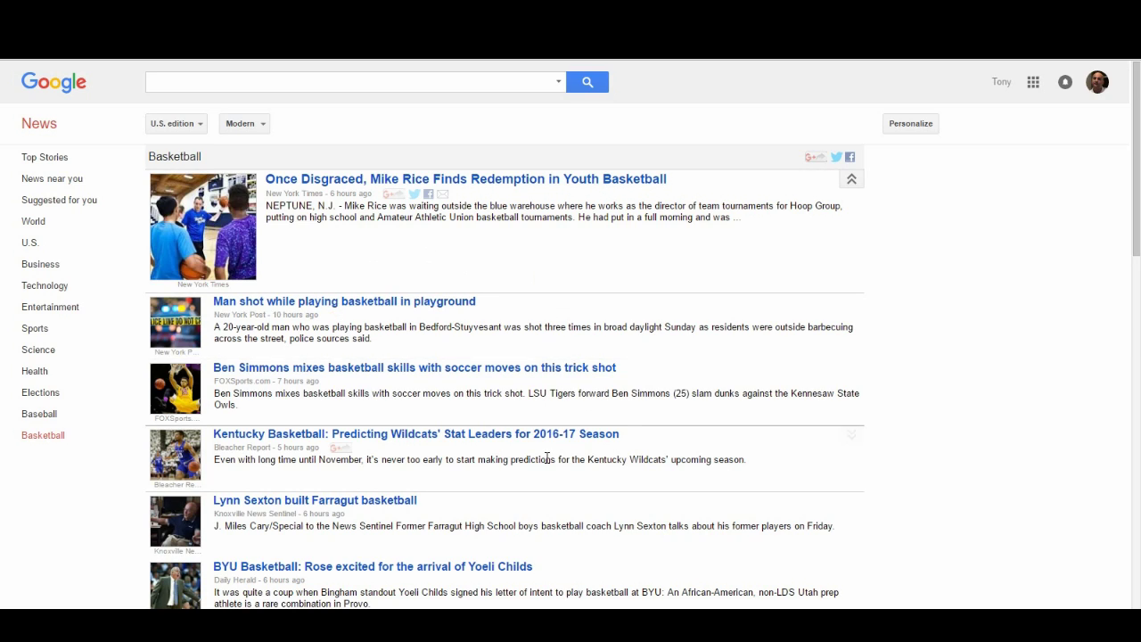
scroll(547, 457, down, 1)
scroll(547, 457, down, 10)
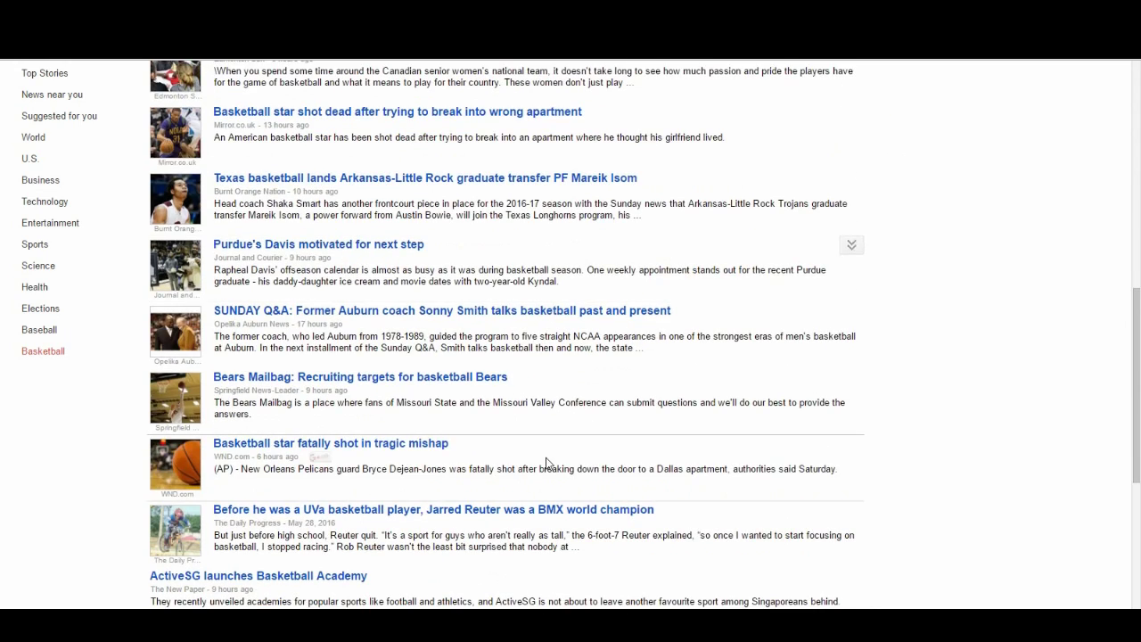
scroll(548, 460, up, 12)
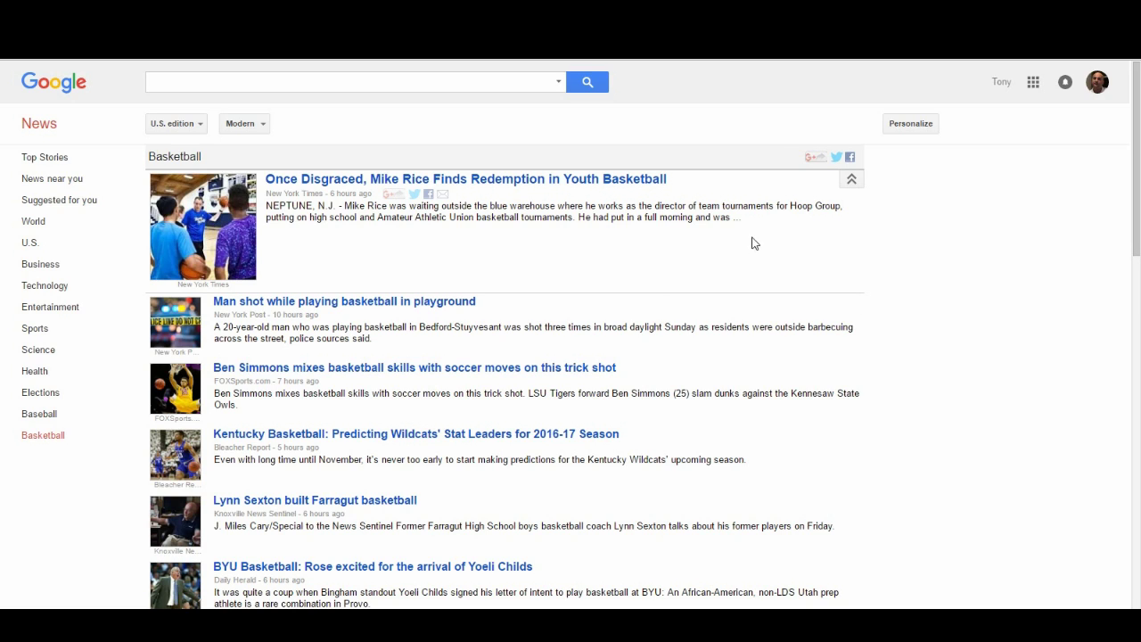
- In Personalize, move the Basketball frequency slider to Often
click(909, 123)
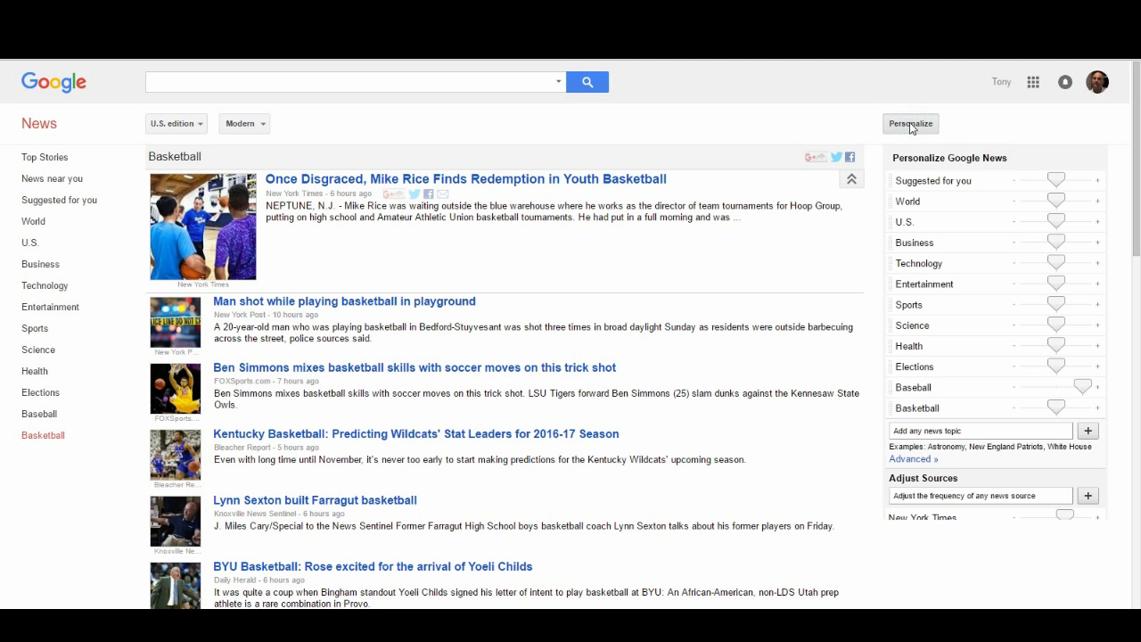
drag(1139, 154, 1139, 174)
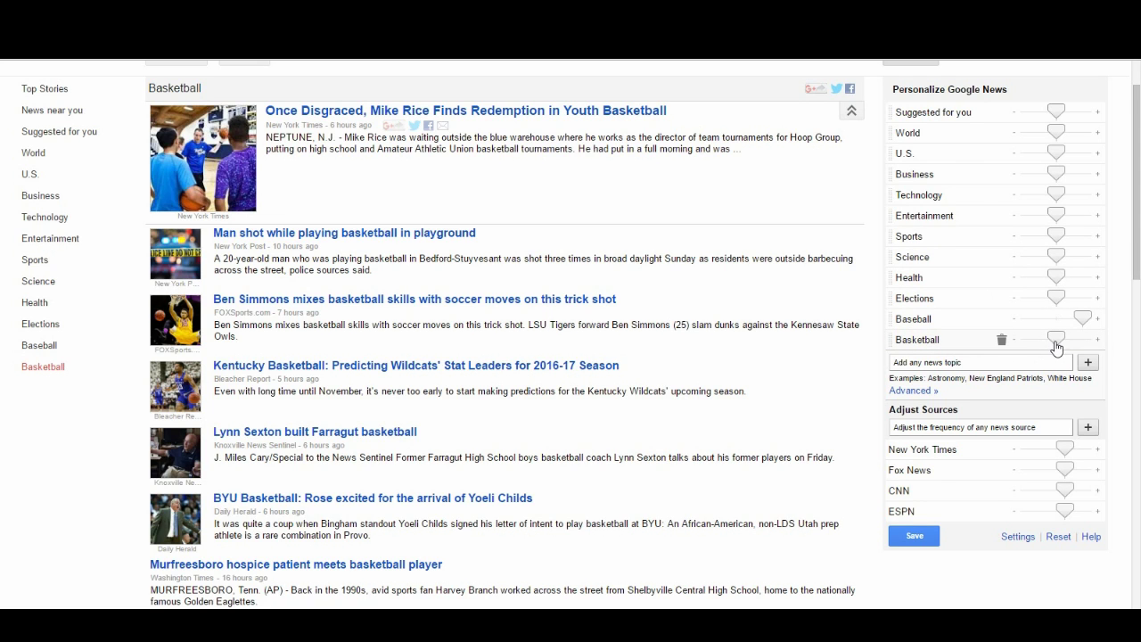
mouse_move(1056, 346)
drag(1061, 345, 1088, 346)
drag(1084, 344, 1004, 342)
click(1030, 342)
drag(1031, 345, 1041, 345)
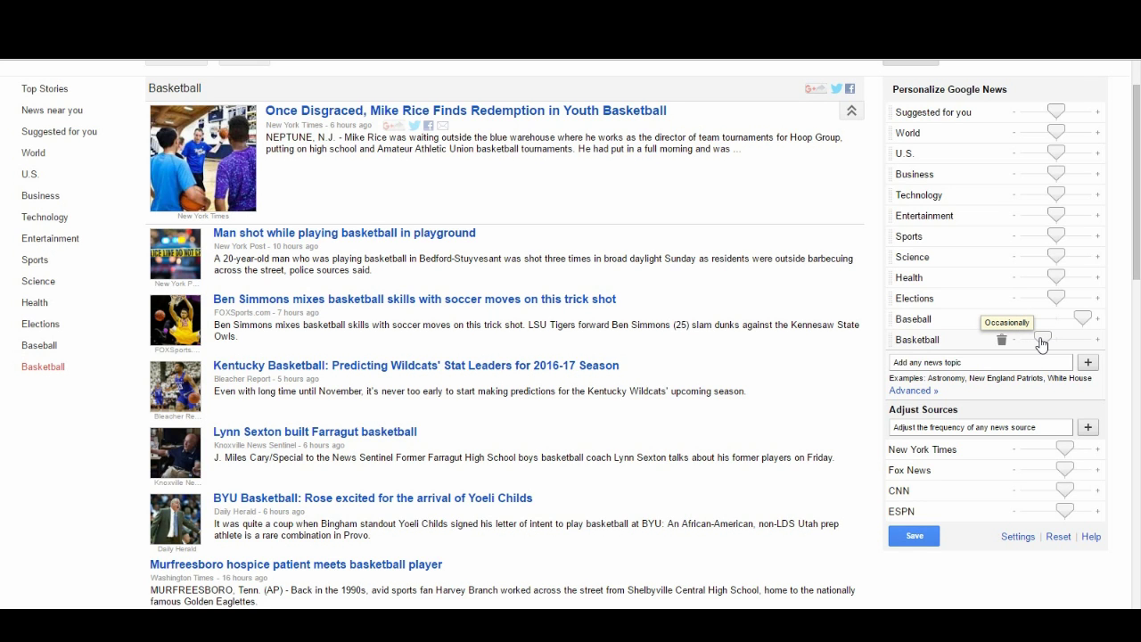
drag(1041, 345, 1097, 344)
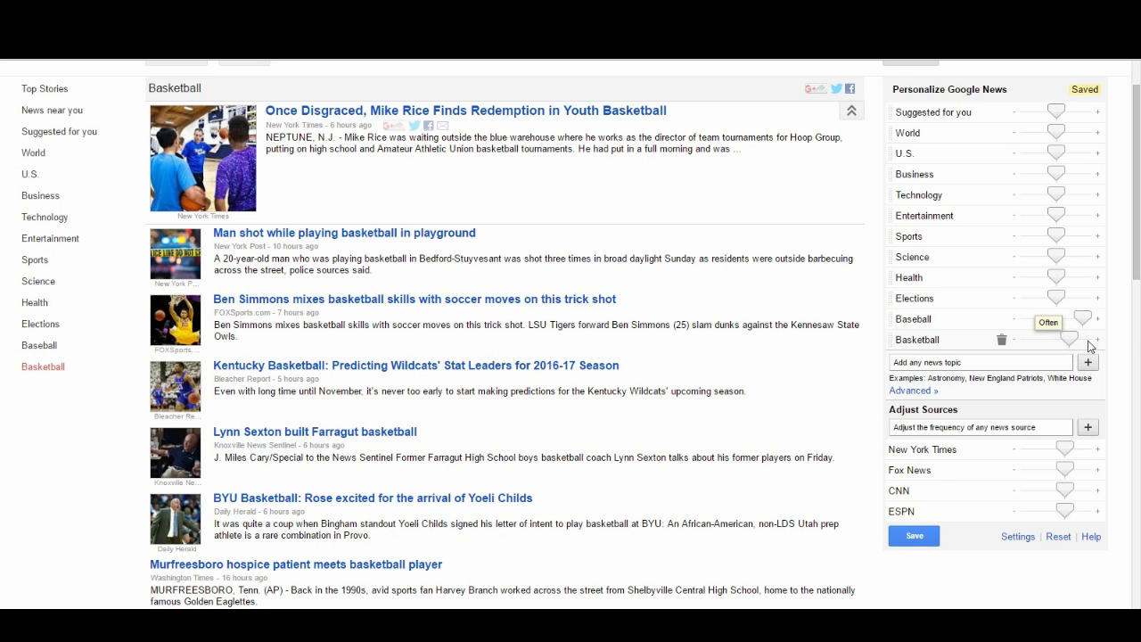
click(1091, 342)
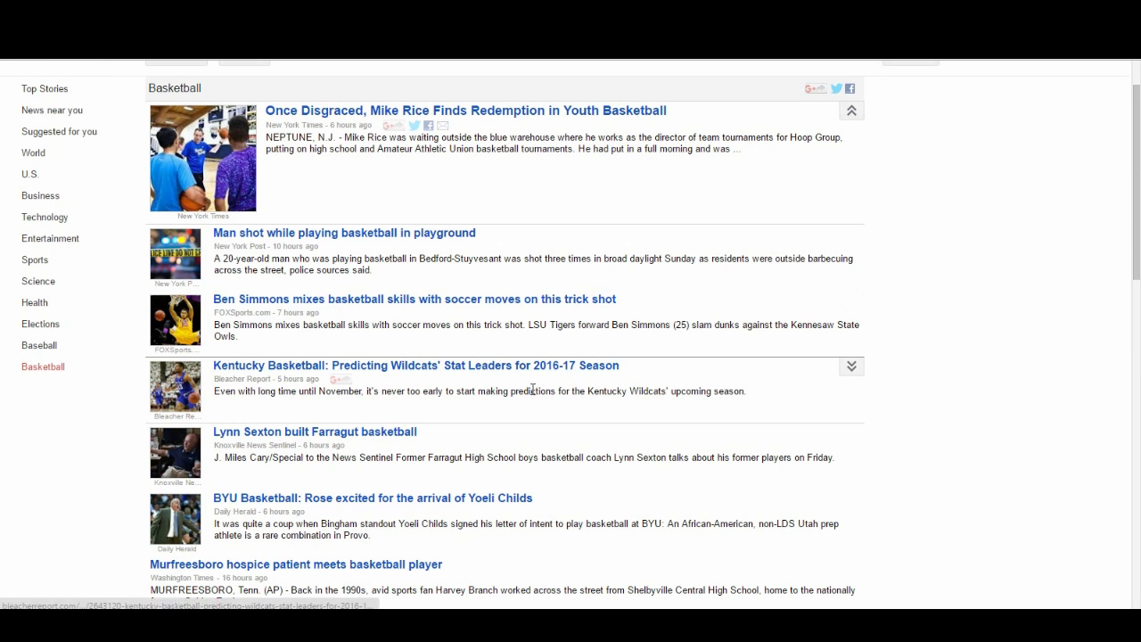
- Scroll the Basketball stories, then reopen the Personalize panel listing Baseball and Basketball
scroll(538, 392, up, 2)
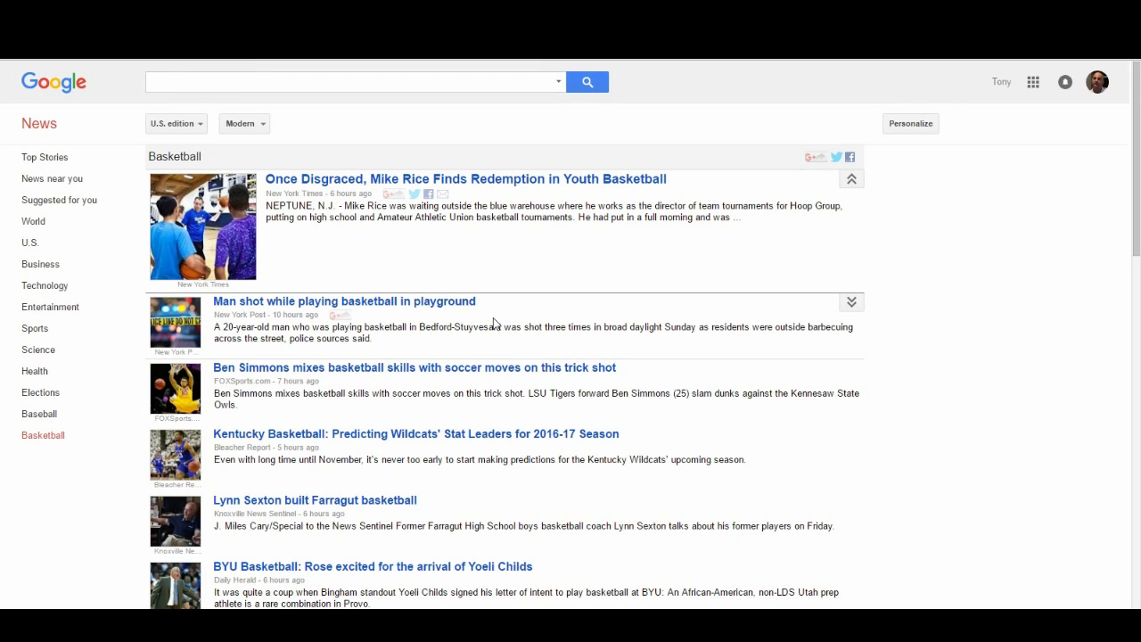
scroll(495, 323, down, 10)
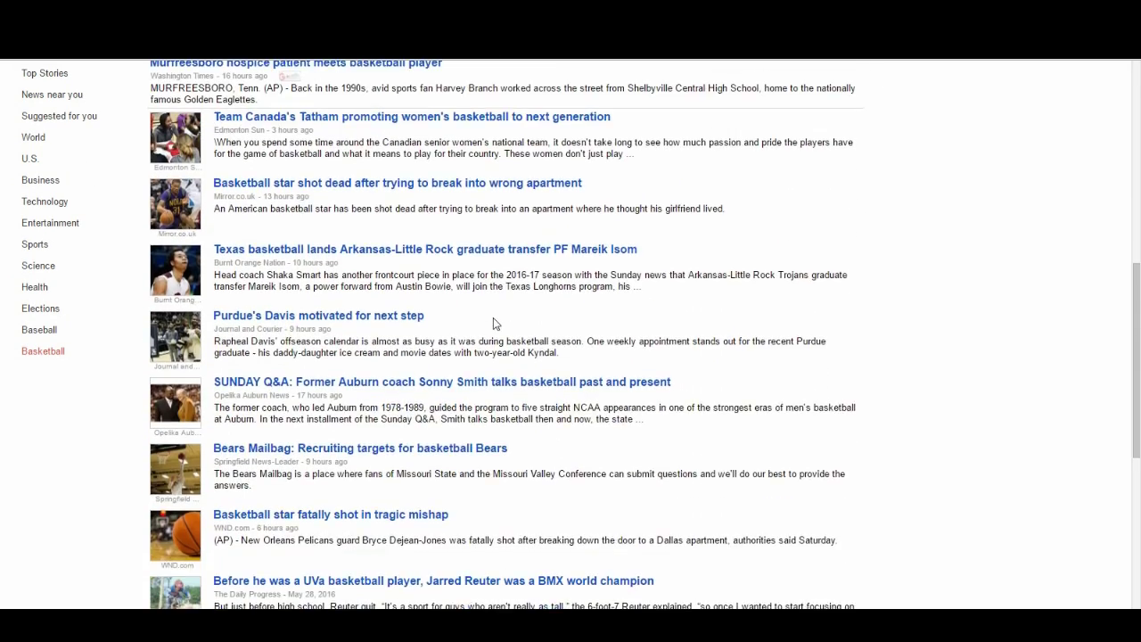
scroll(493, 317, down, 2)
scroll(493, 318, up, 4)
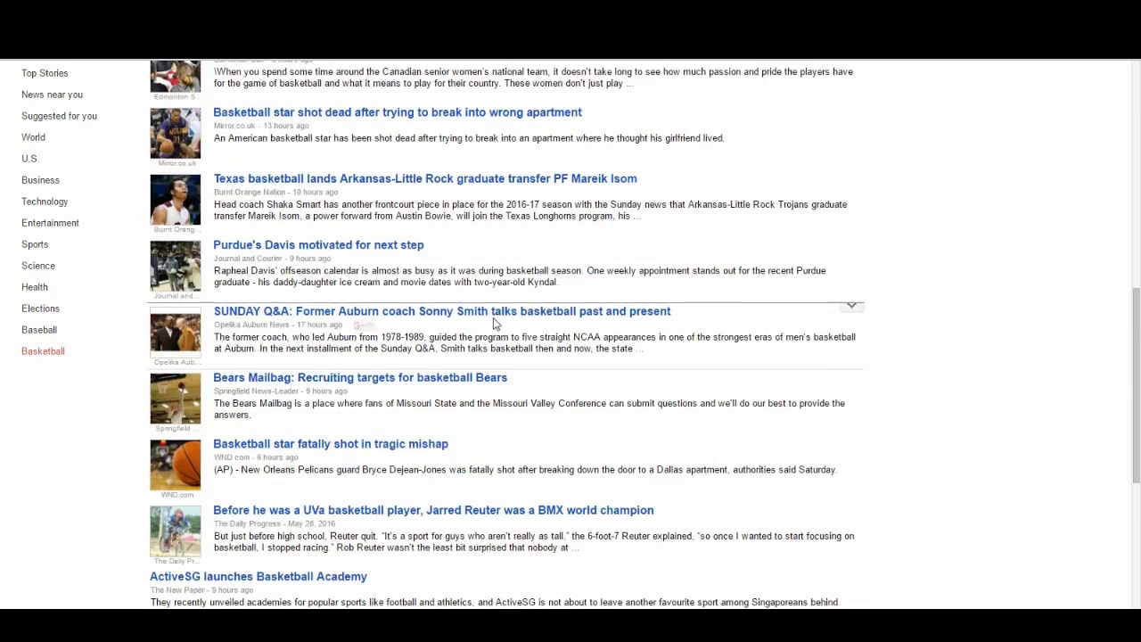
scroll(493, 318, up, 3)
scroll(492, 317, up, 4)
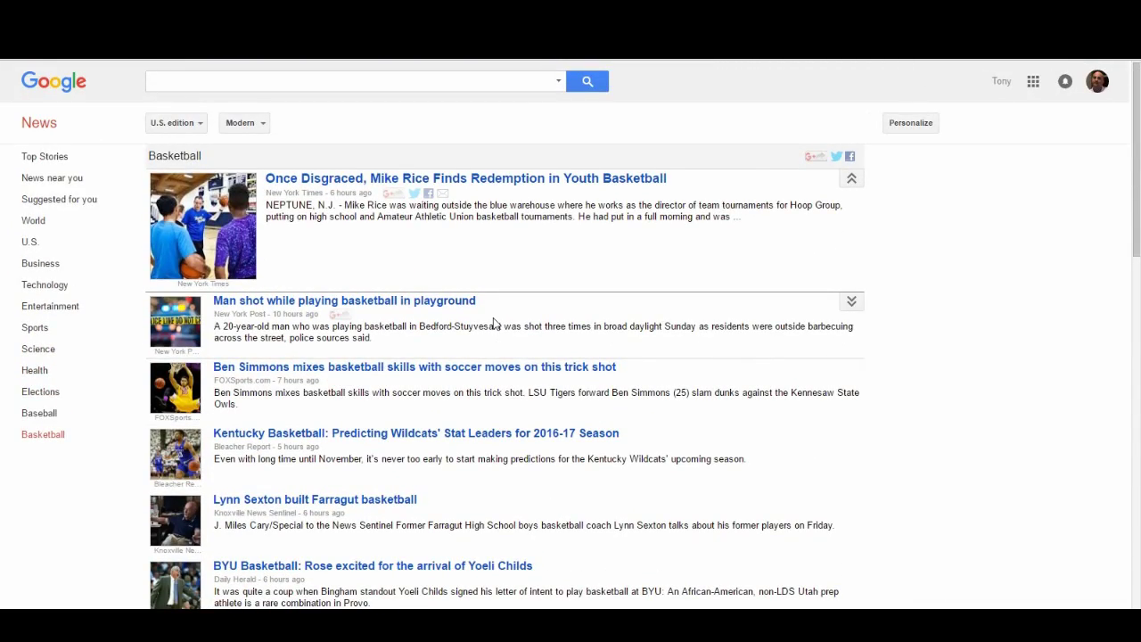
click(908, 128)
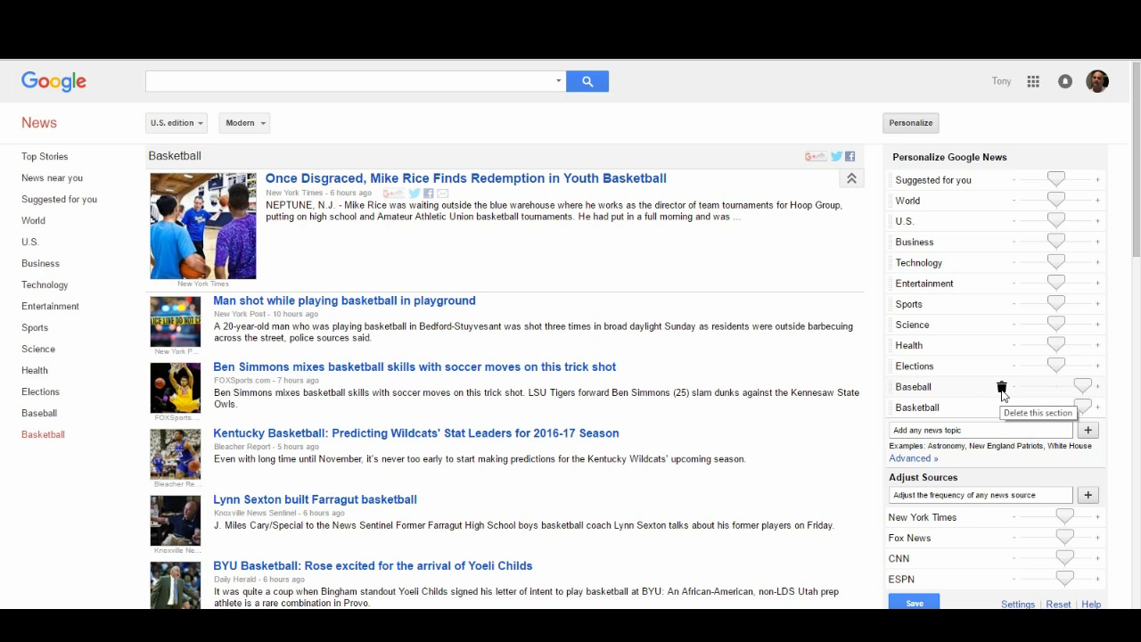
- Delete the Baseball section using its trash icon in the Personalize panel
click(1002, 392)
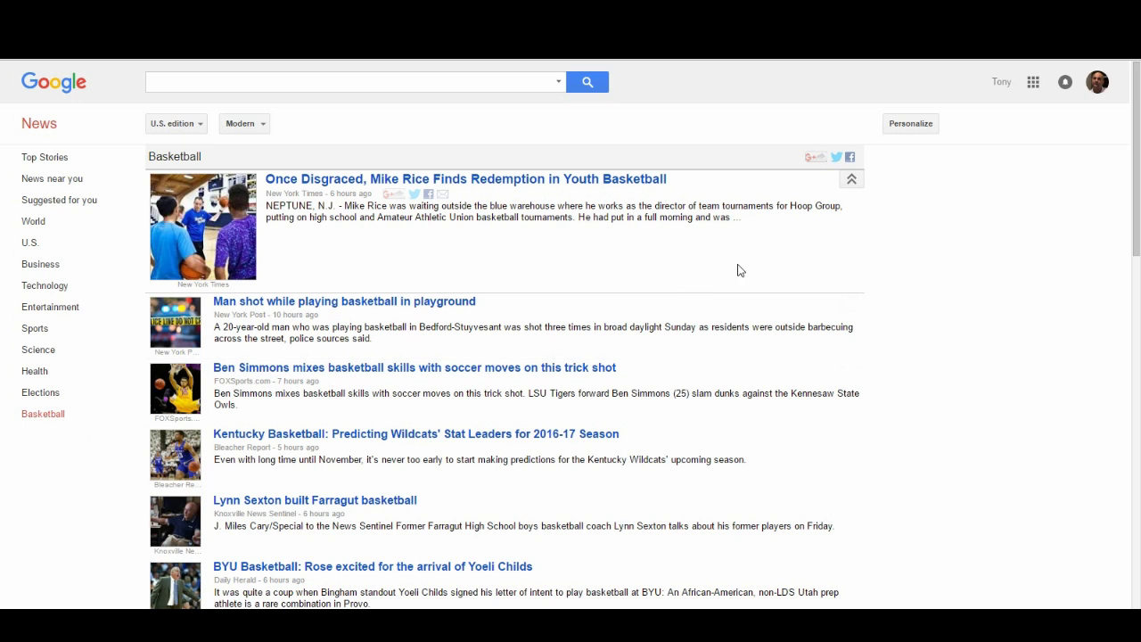
- Reopen Personalize to confirm Basketball is listed and Baseball is gone
click(908, 126)
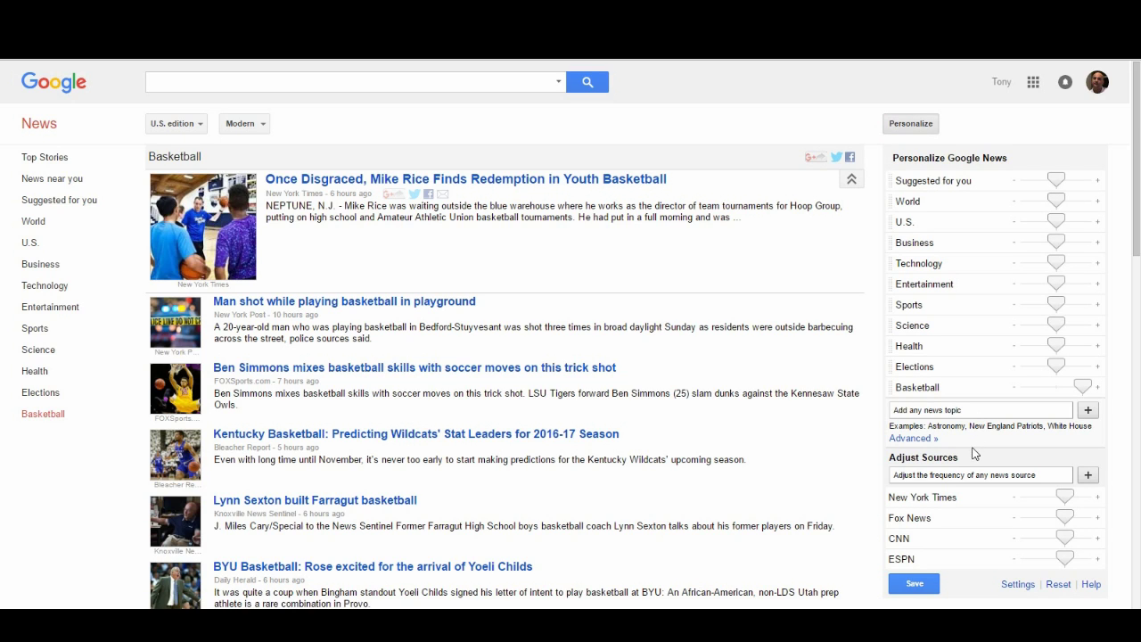